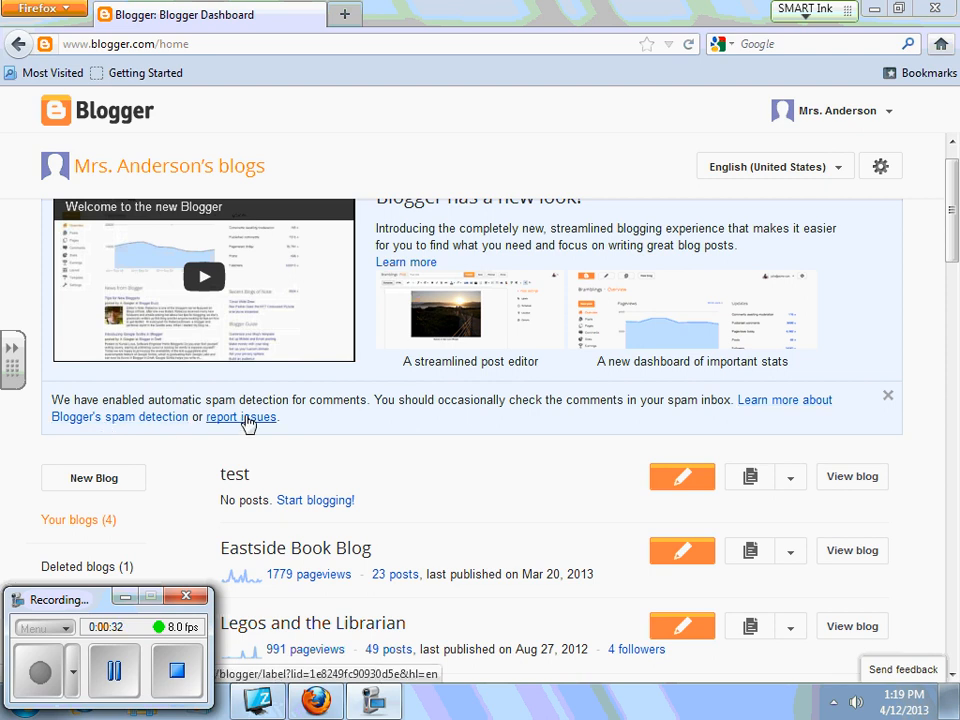
- Show the options menu for the test blog on the Blogger dashboard
{"action": "left_click_drag", "start_coordinate": [956, 252], "coordinate": [957, 288]}
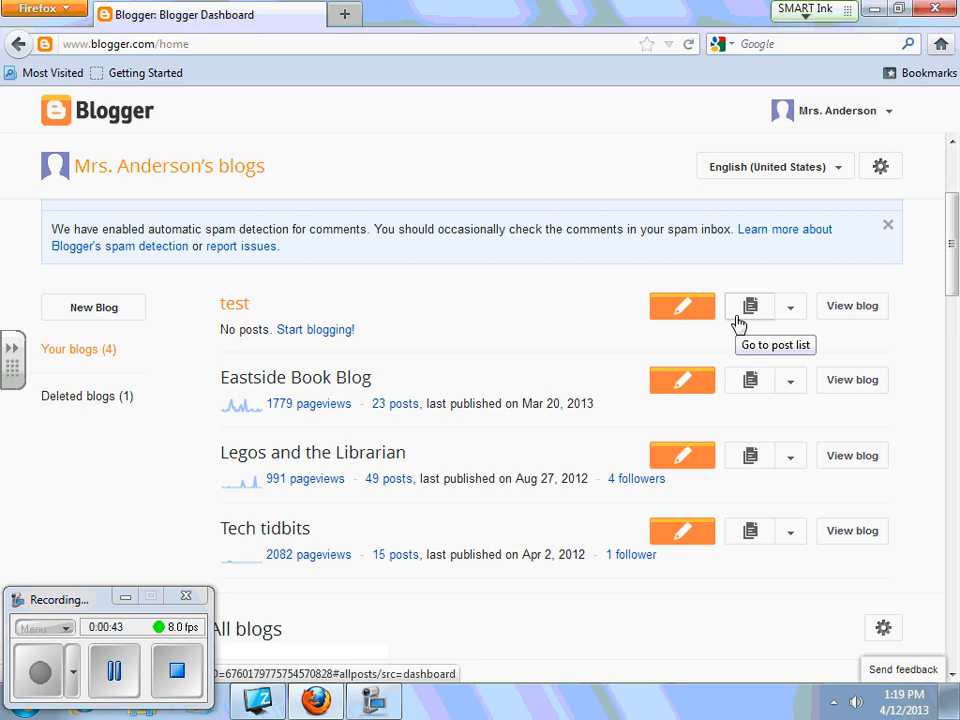
{"action": "left_click", "coordinate": [791, 312]}
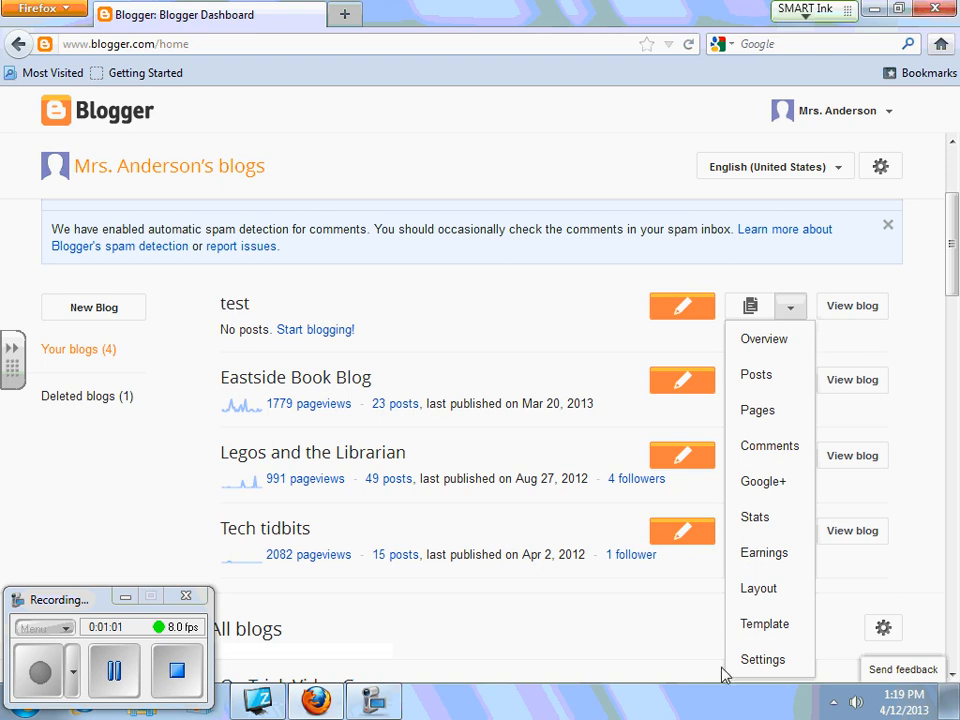
- In the test blog's settings, set privacy to not listed on Blogger and hidden from search engines, then save
{"action": "left_click", "coordinate": [764, 668]}
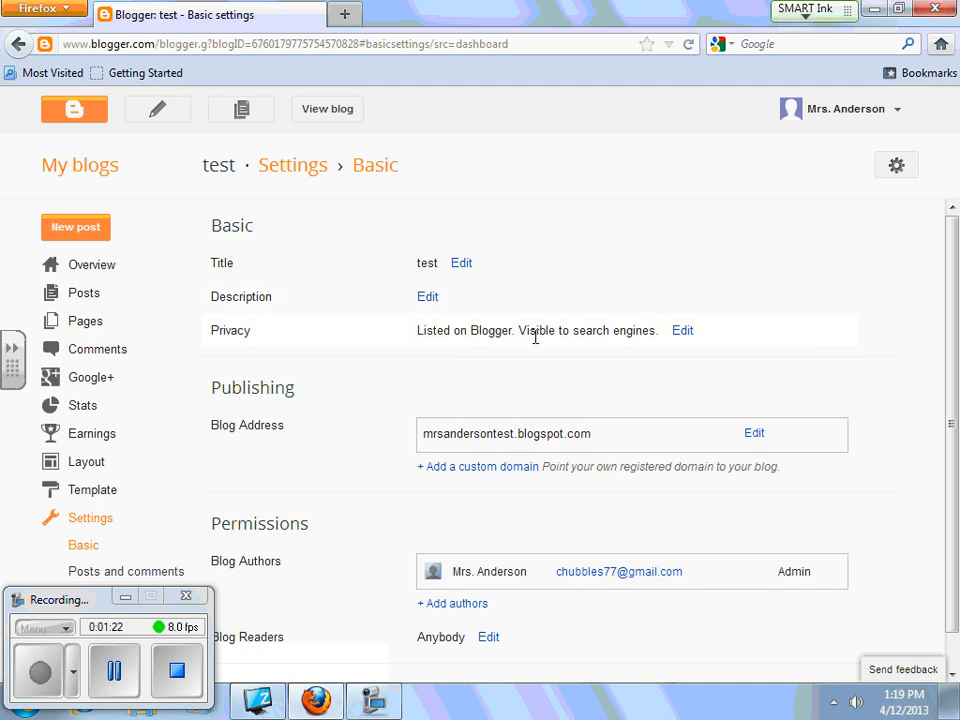
{"action": "left_click", "coordinate": [681, 331]}
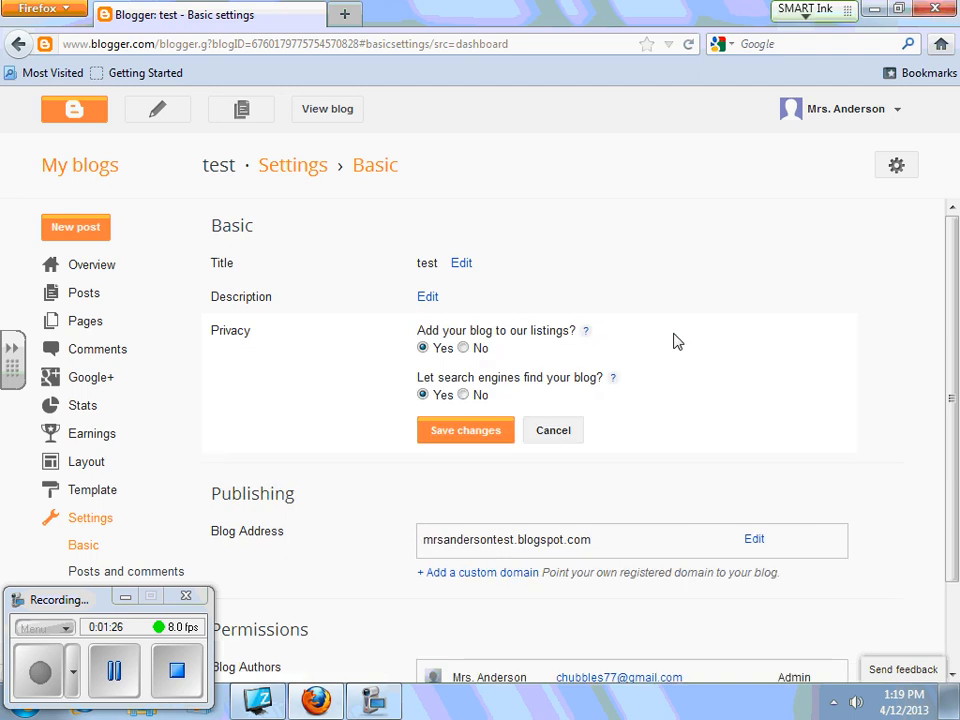
{"action": "left_click", "coordinate": [463, 348]}
{"action": "left_click", "coordinate": [465, 396]}
{"action": "left_click", "coordinate": [474, 430]}
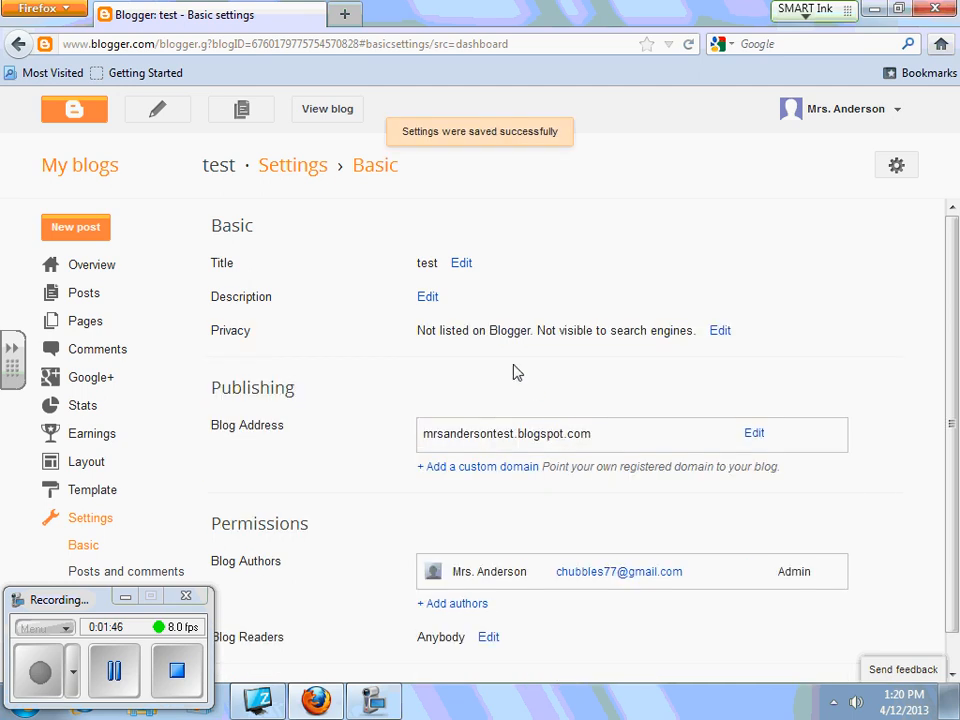
{"action": "scroll", "coordinate": [505, 385], "scroll_direction": "down", "scroll_amount": 1}
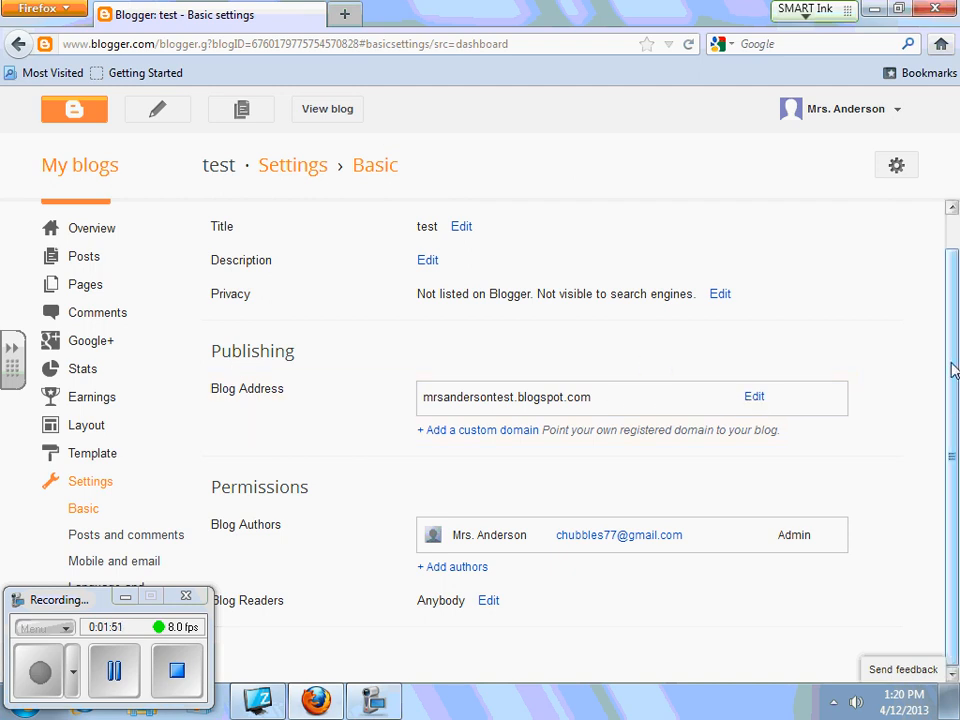
- Open the Blog Readers permission options (Anybody, Only blog authors, Only these readers) for editing
{"action": "left_click", "coordinate": [125, 597]}
{"action": "left_click", "coordinate": [337, 706]}
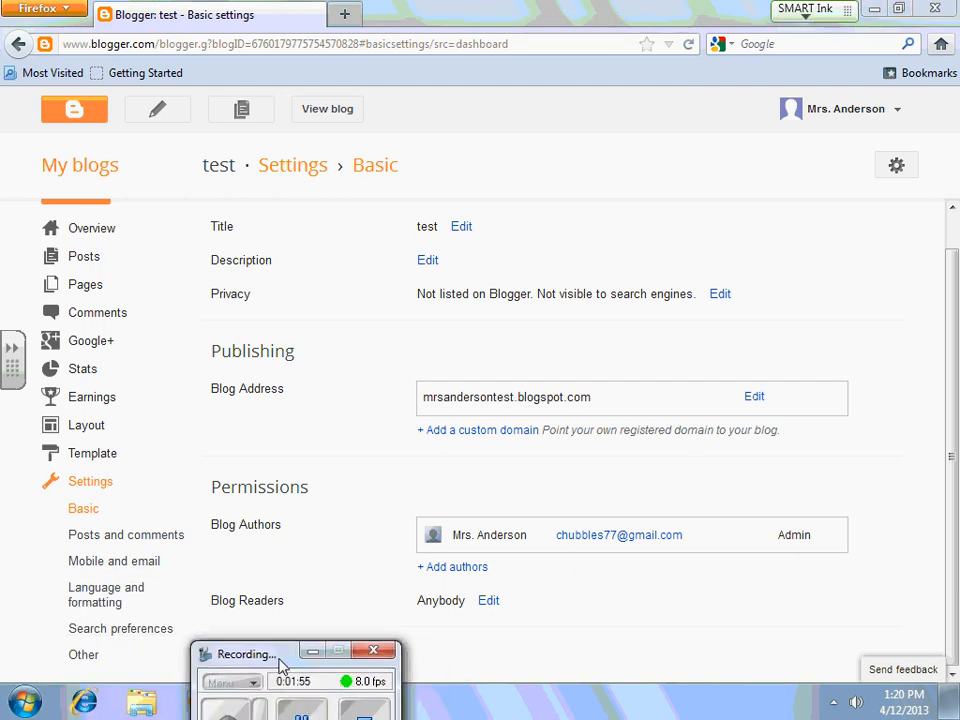
{"action": "left_click", "coordinate": [488, 601]}
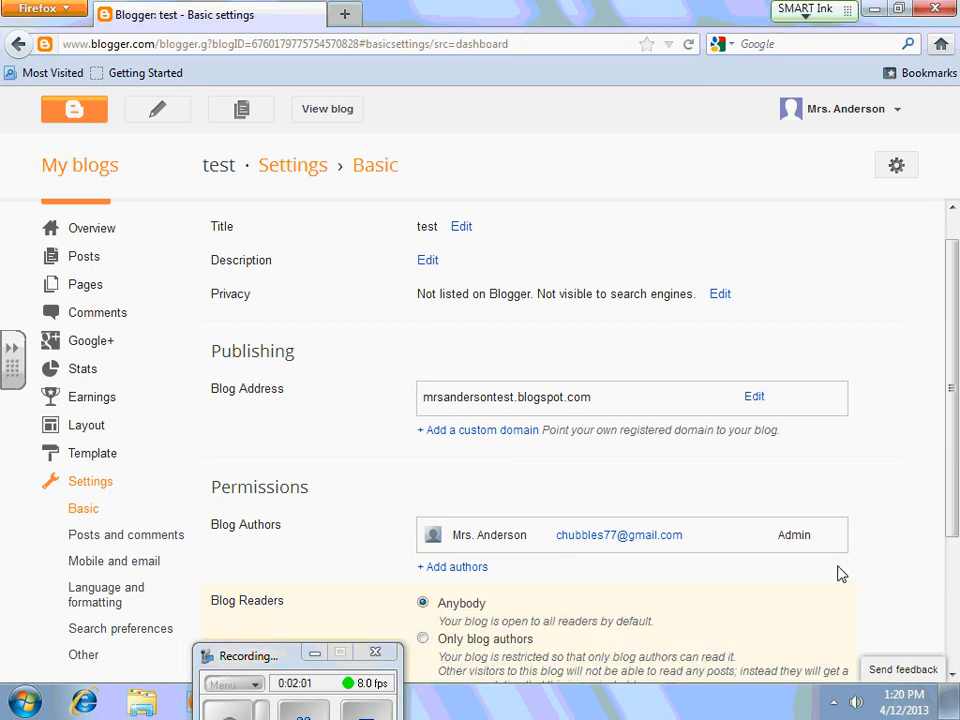
{"action": "left_click_drag", "start_coordinate": [951, 364], "coordinate": [957, 493]}
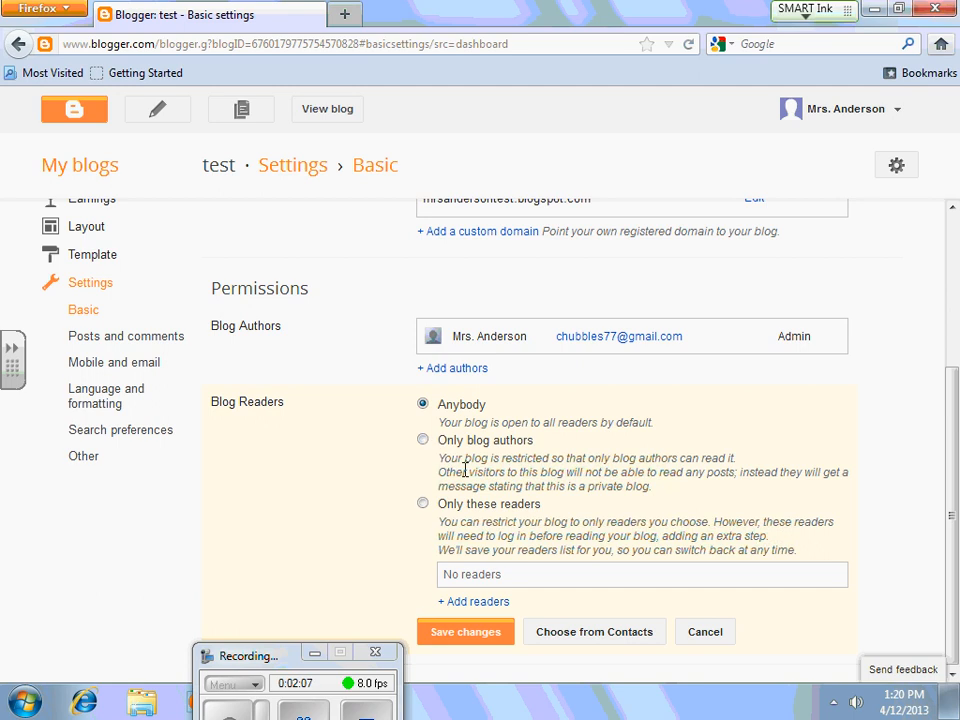
{"action": "scroll", "coordinate": [345, 345], "scroll_direction": "up", "scroll_amount": 2}
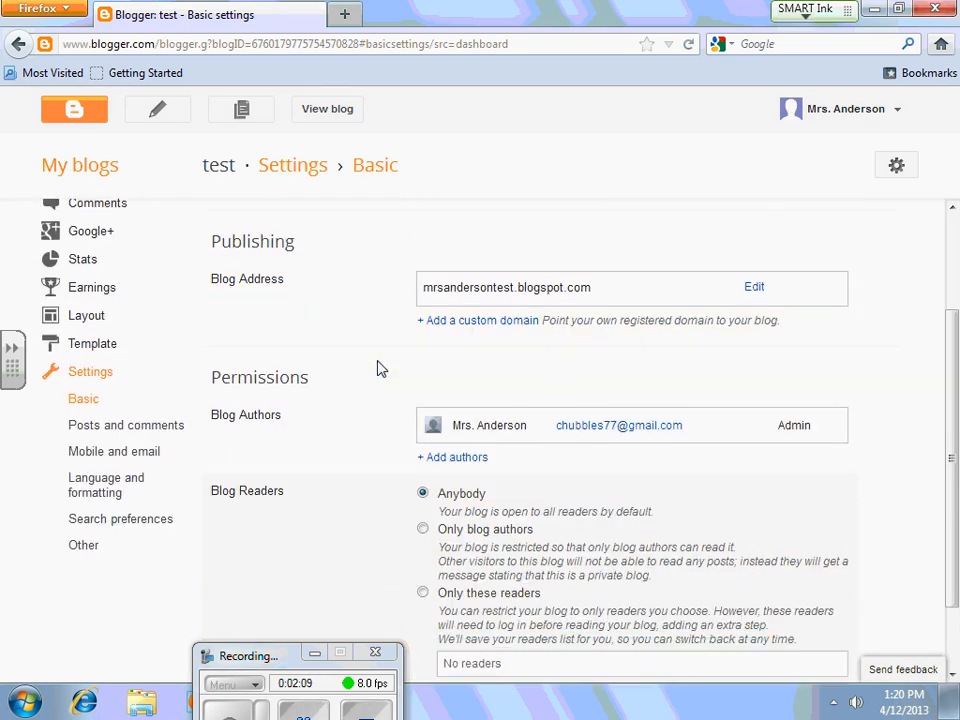
{"action": "scroll", "coordinate": [420, 390], "scroll_direction": "down", "scroll_amount": 2}
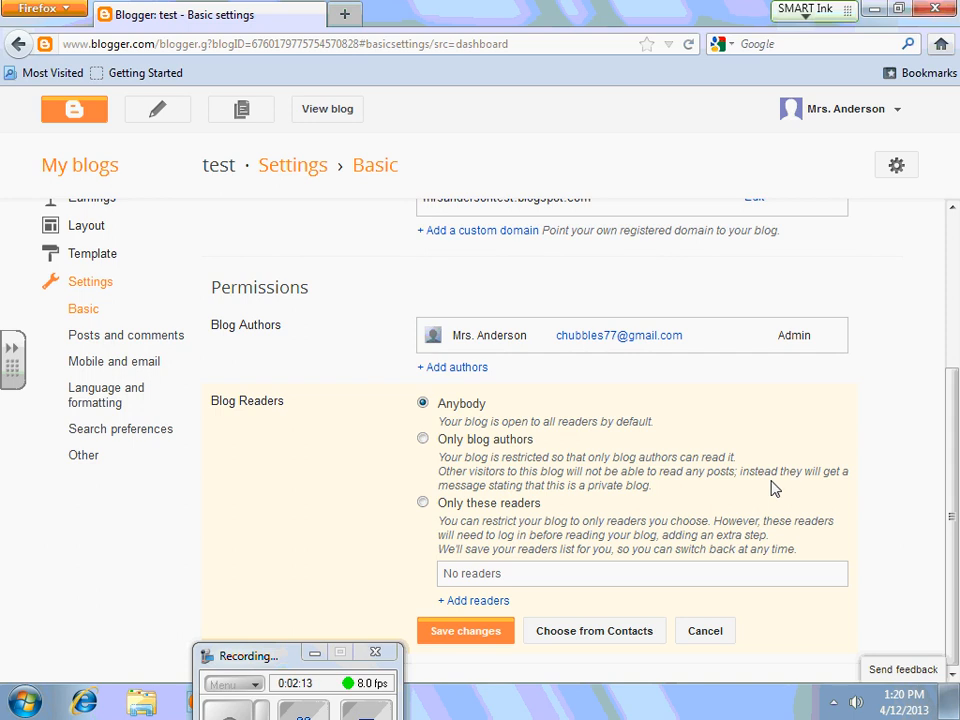
{"action": "left_click_drag", "start_coordinate": [948, 472], "coordinate": [951, 514]}
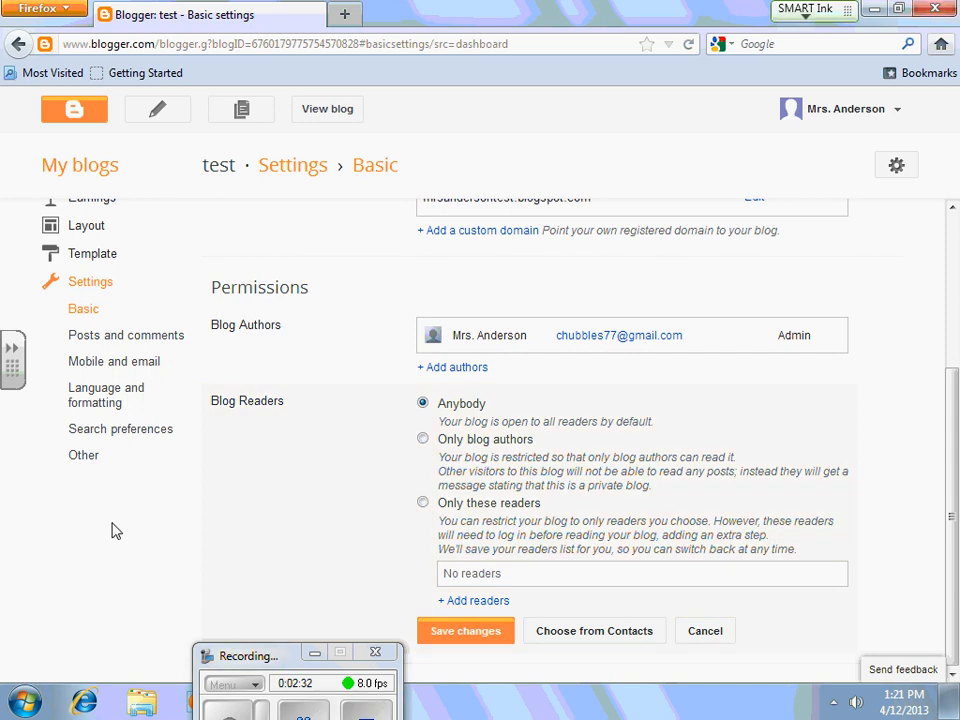
{"action": "left_click_drag", "start_coordinate": [220, 655], "coordinate": [49, 586]}
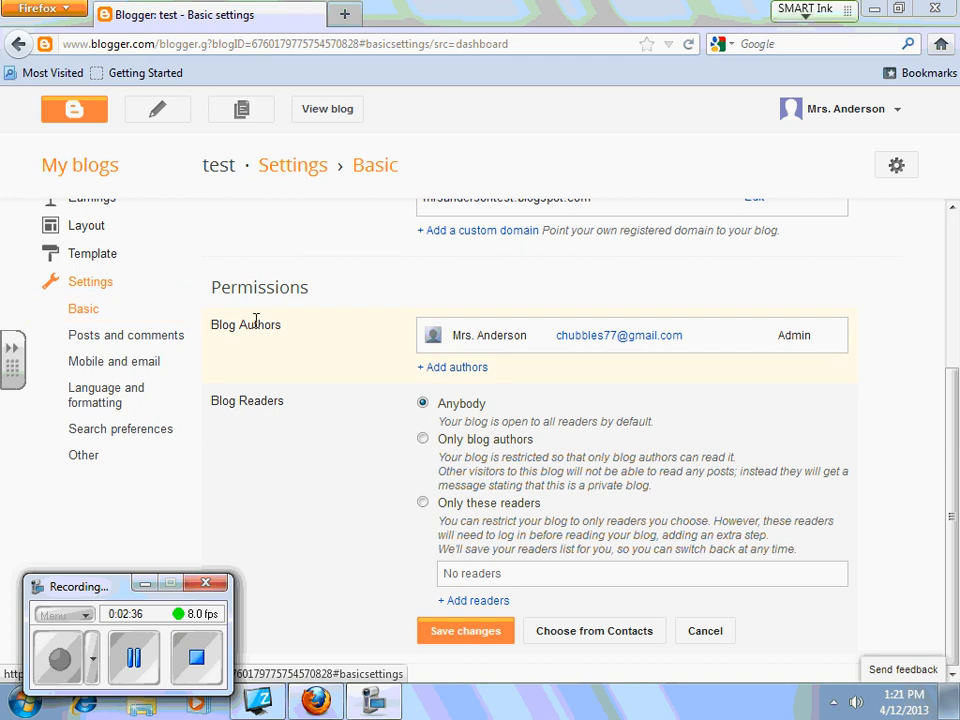
- In Posts and comments settings, set the comment location to Hide
{"action": "left_click_drag", "start_coordinate": [950, 420], "coordinate": [954, 253]}
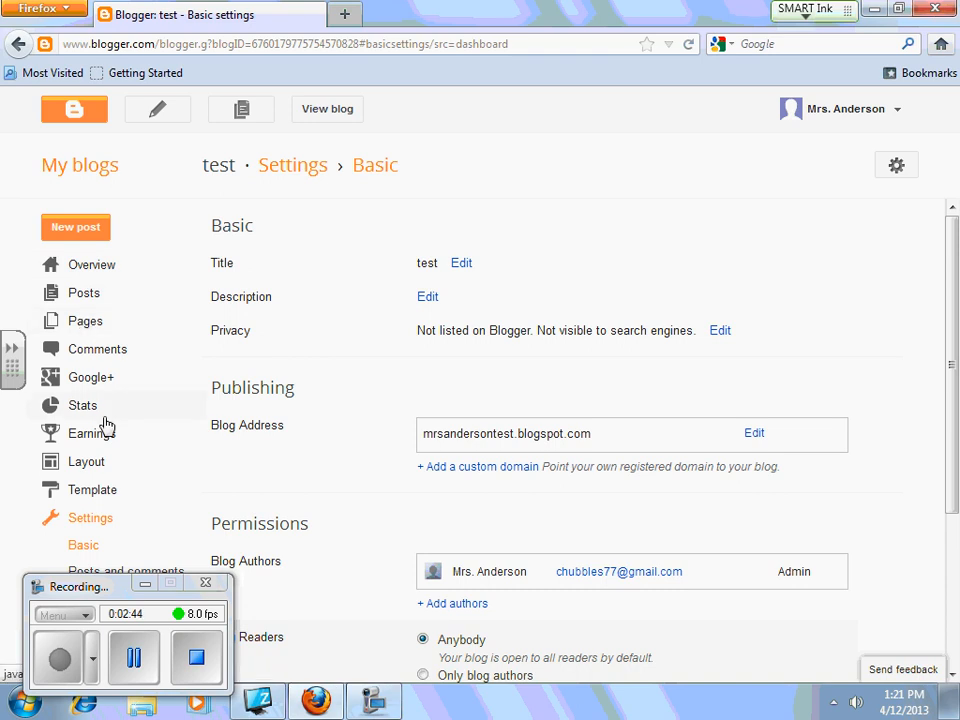
{"action": "scroll", "coordinate": [85, 418], "scroll_direction": "down", "scroll_amount": 1}
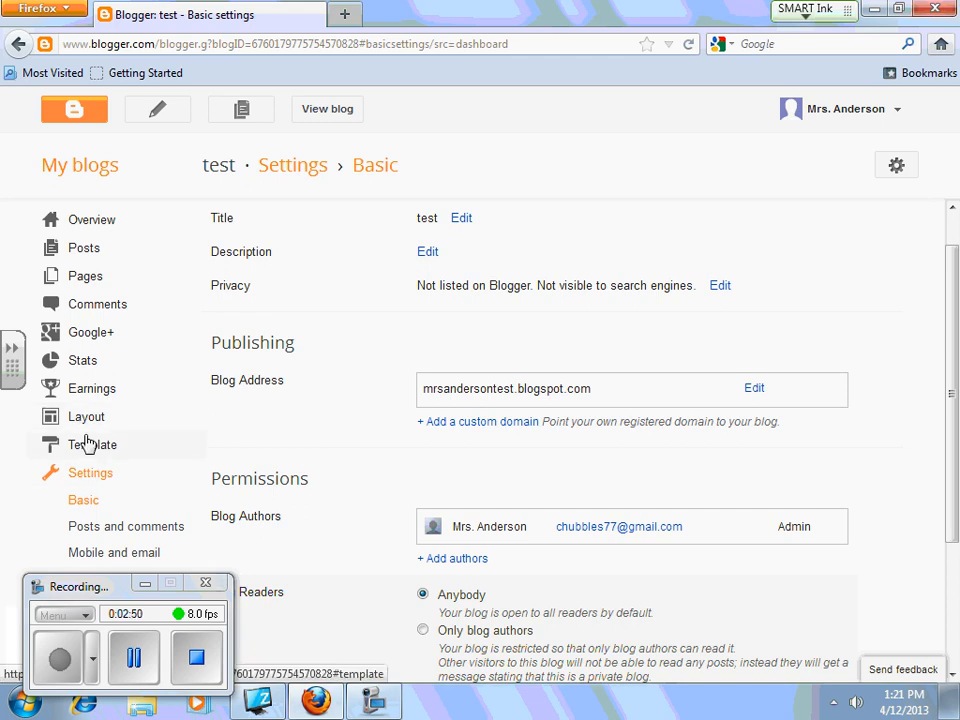
{"action": "scroll", "coordinate": [92, 448], "scroll_direction": "down", "scroll_amount": 1}
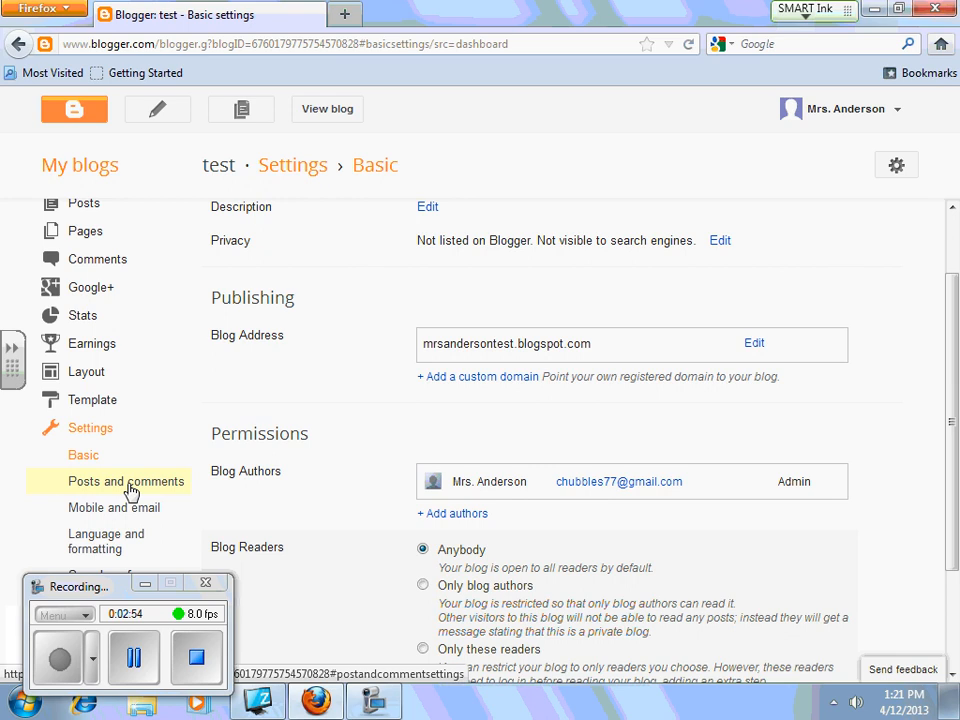
{"action": "left_click", "coordinate": [131, 491]}
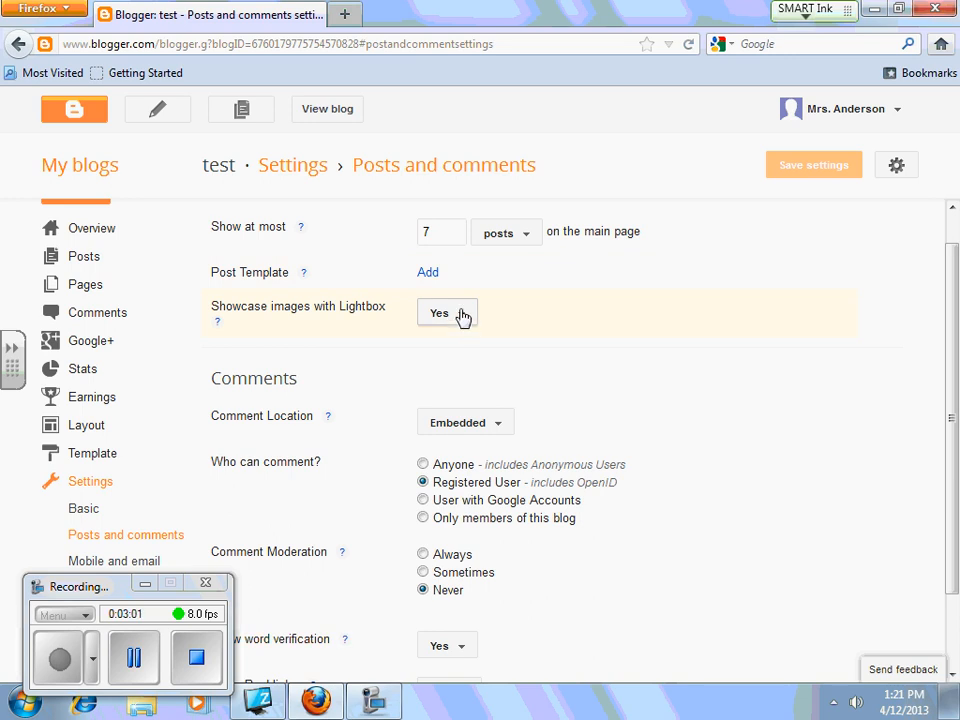
{"action": "scroll", "coordinate": [700, 381], "scroll_direction": "down", "scroll_amount": 2}
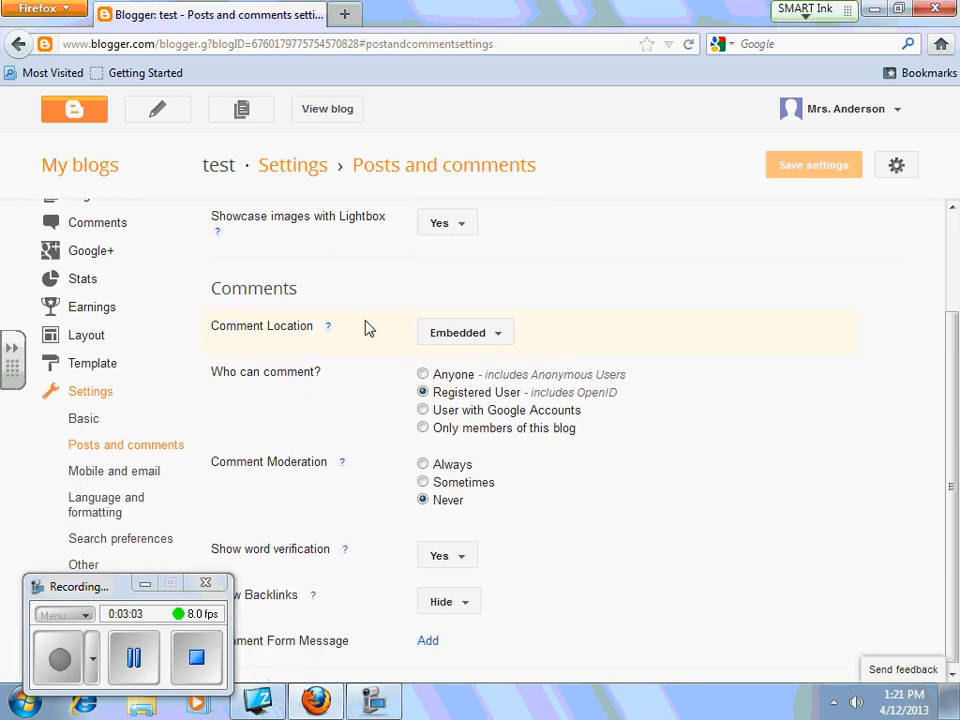
{"action": "left_click", "coordinate": [500, 335]}
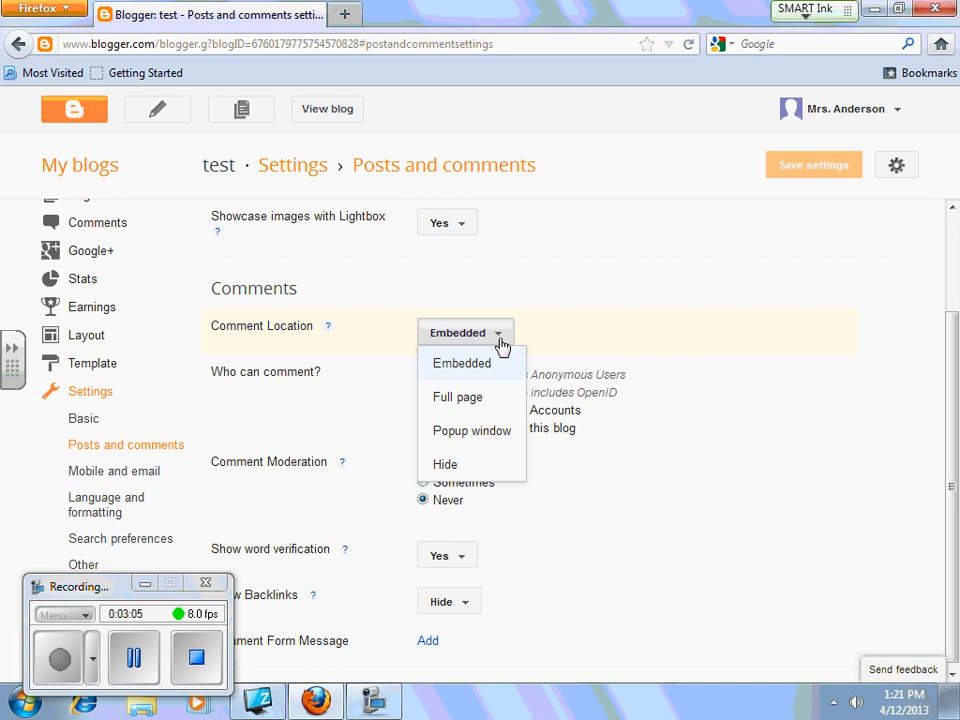
{"action": "left_click", "coordinate": [490, 466]}
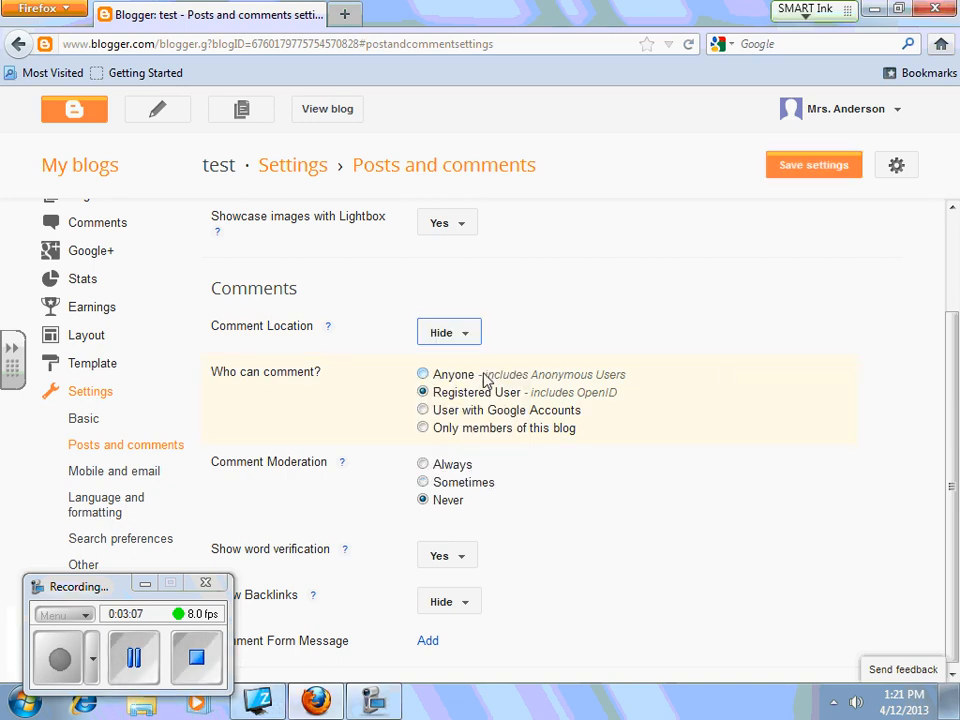
- Allow only blog members to comment, moderate Always, and enter the owner's e-mail for moderation requests
{"action": "left_click", "coordinate": [424, 430]}
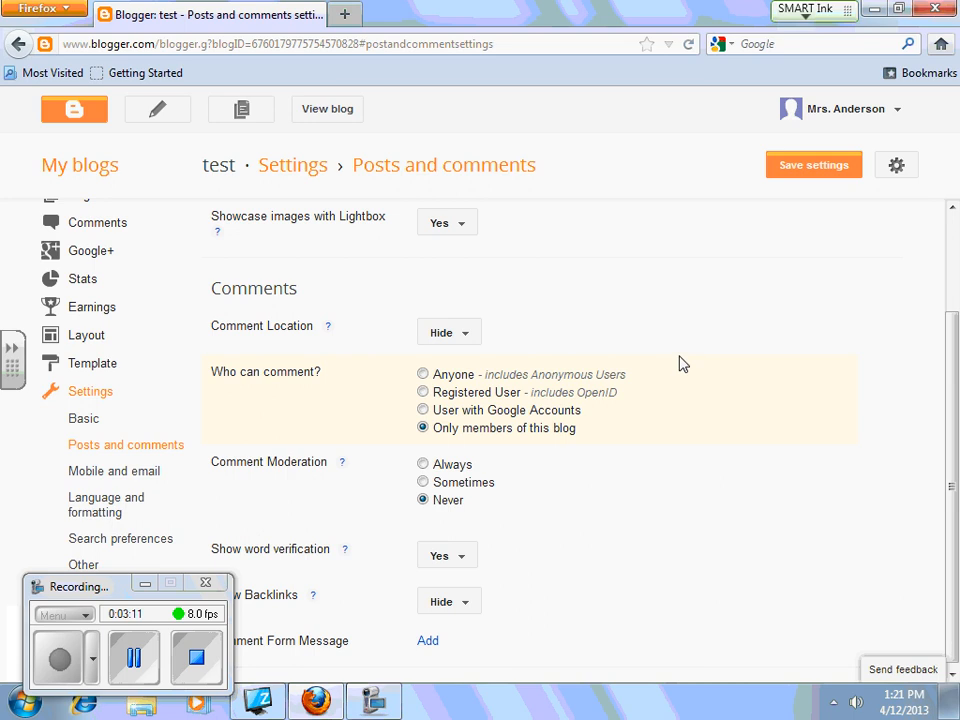
{"action": "scroll", "coordinate": [683, 363], "scroll_direction": "down", "scroll_amount": 1}
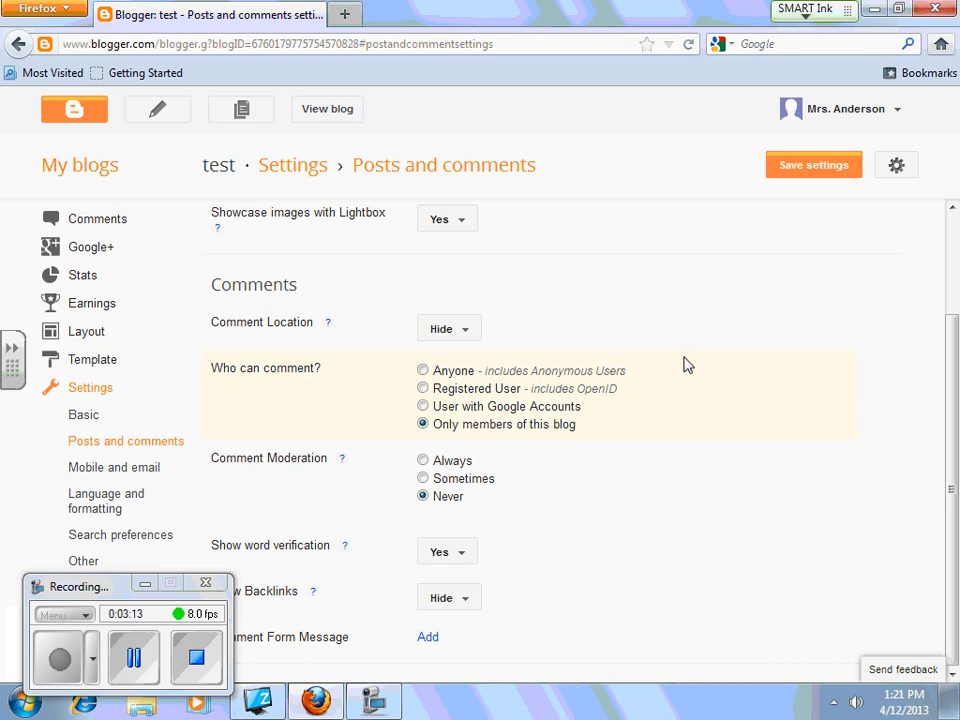
{"action": "left_click", "coordinate": [424, 461]}
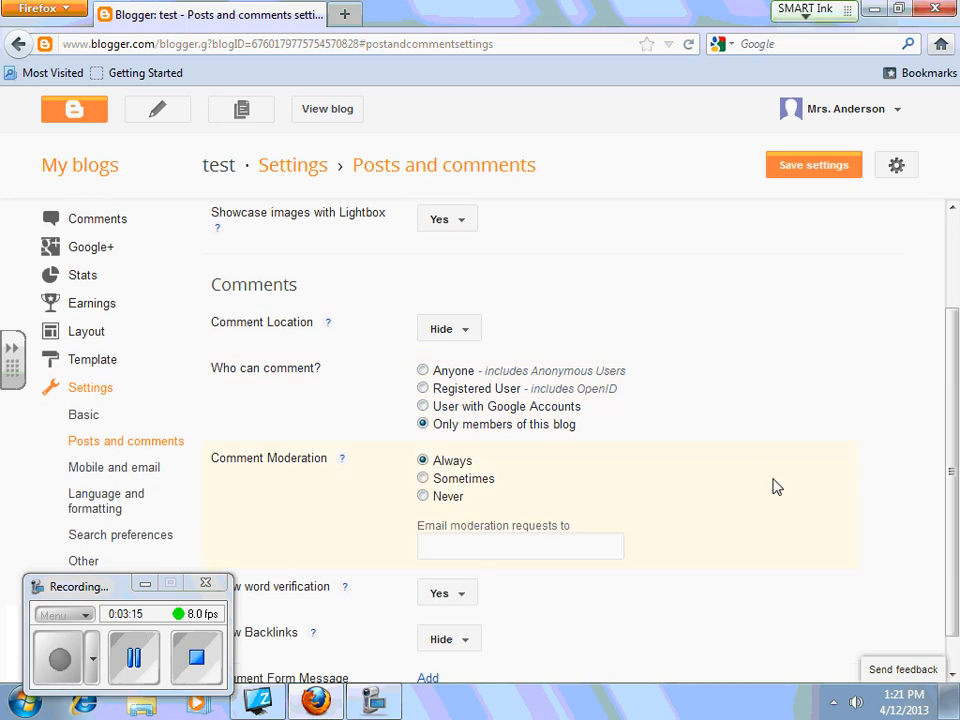
{"action": "scroll", "coordinate": [739, 441], "scroll_direction": "down", "scroll_amount": 1}
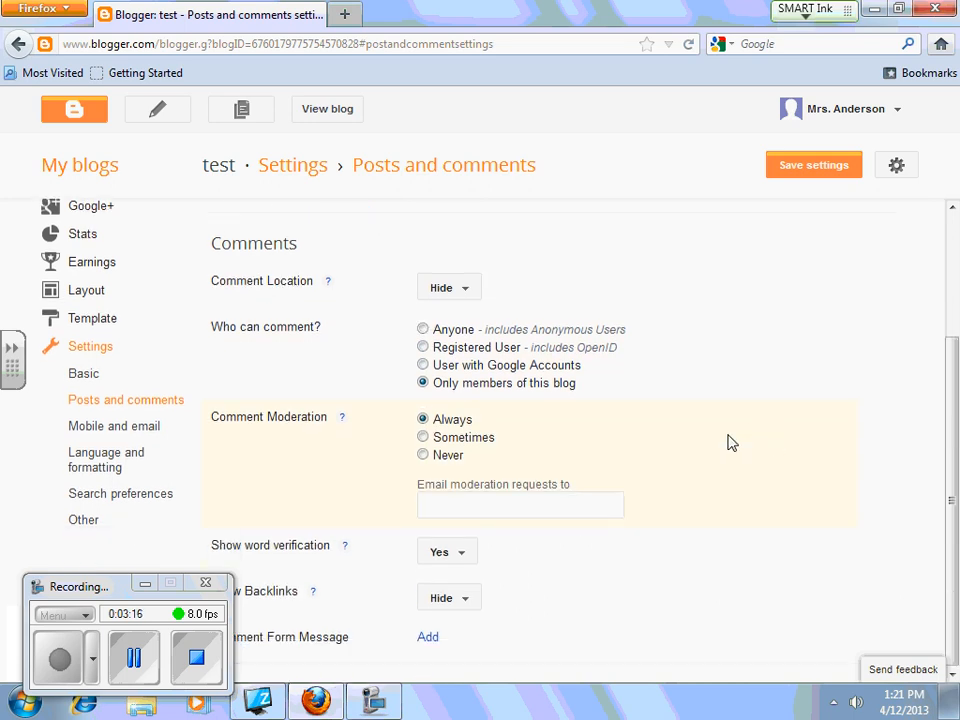
{"action": "left_click", "coordinate": [443, 504]}
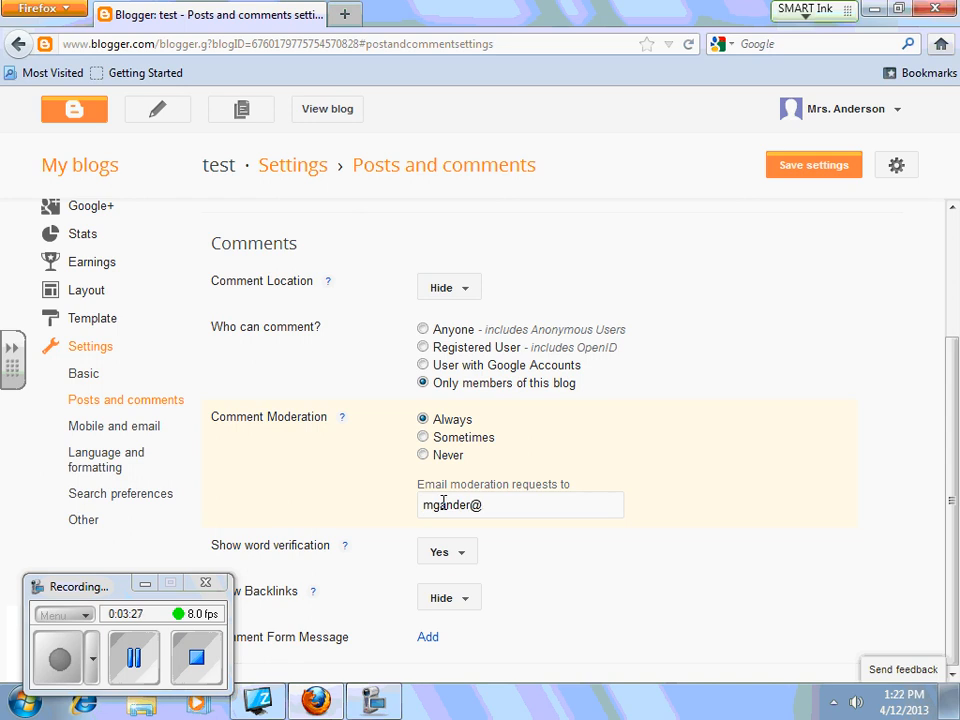
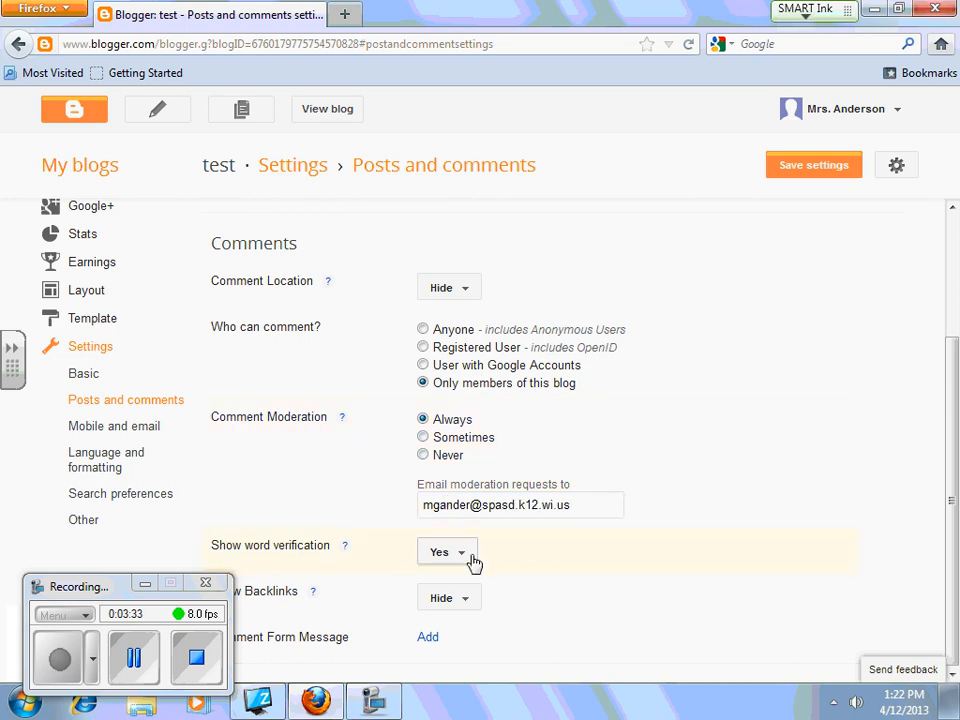
- Keep backlinks hidden
{"action": "left_click_drag", "start_coordinate": [140, 586], "coordinate": [148, 668]}
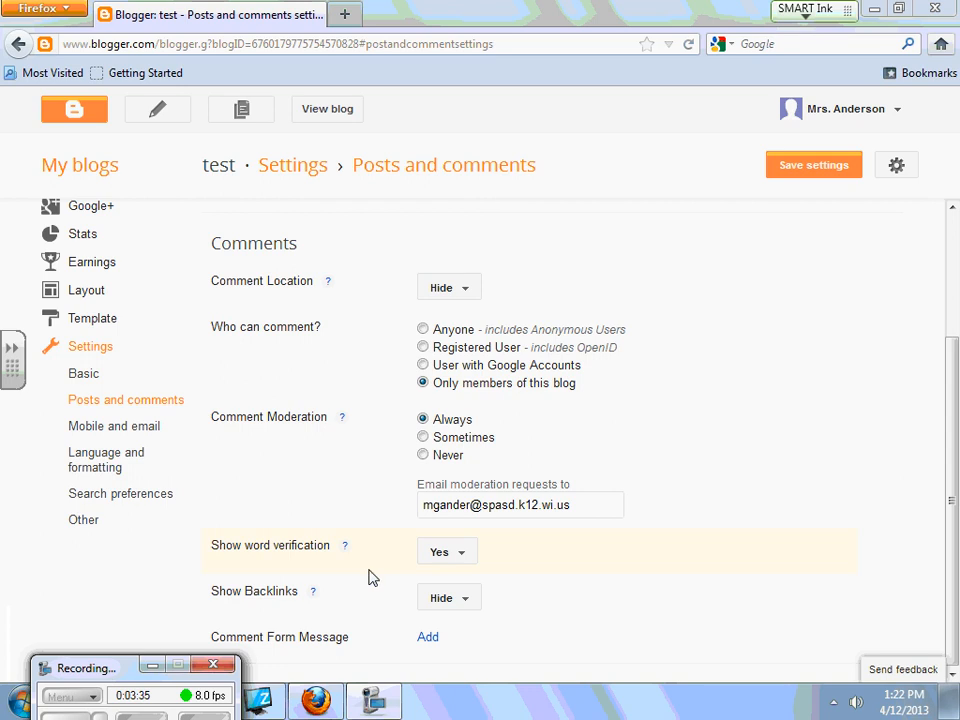
{"action": "left_click", "coordinate": [474, 605]}
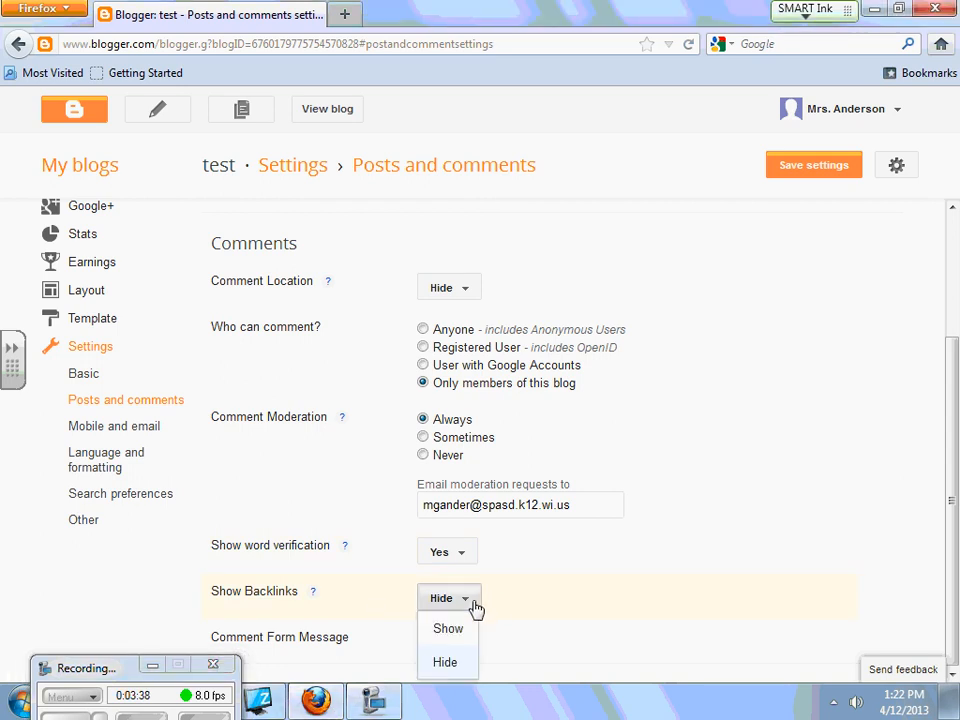
{"action": "left_click", "coordinate": [475, 605]}
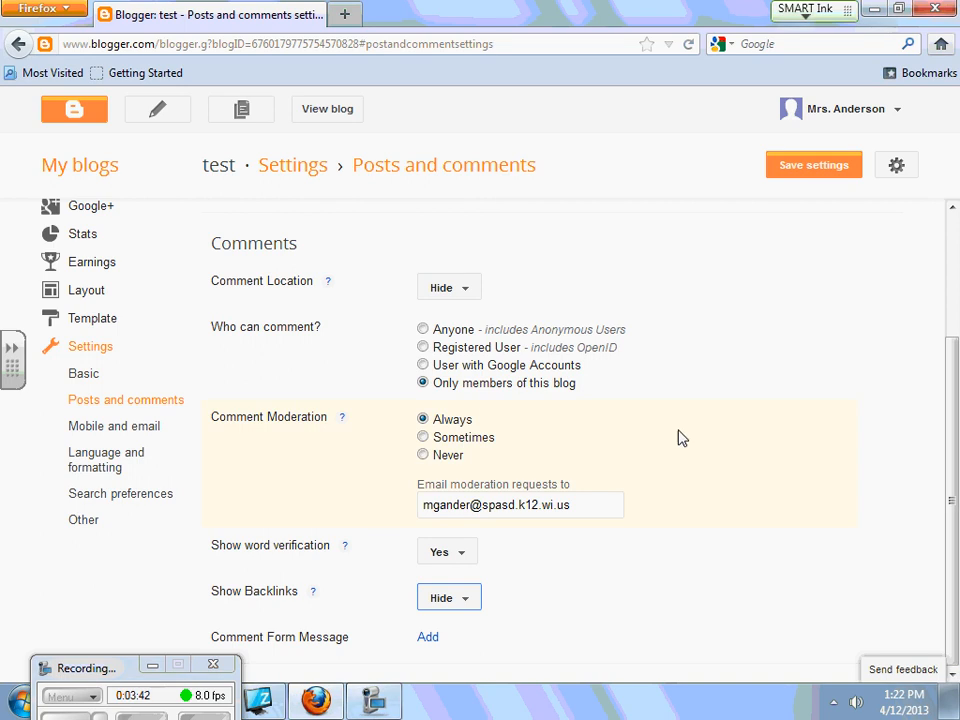
{"action": "scroll", "coordinate": [700, 420], "scroll_direction": "up", "scroll_amount": 3}
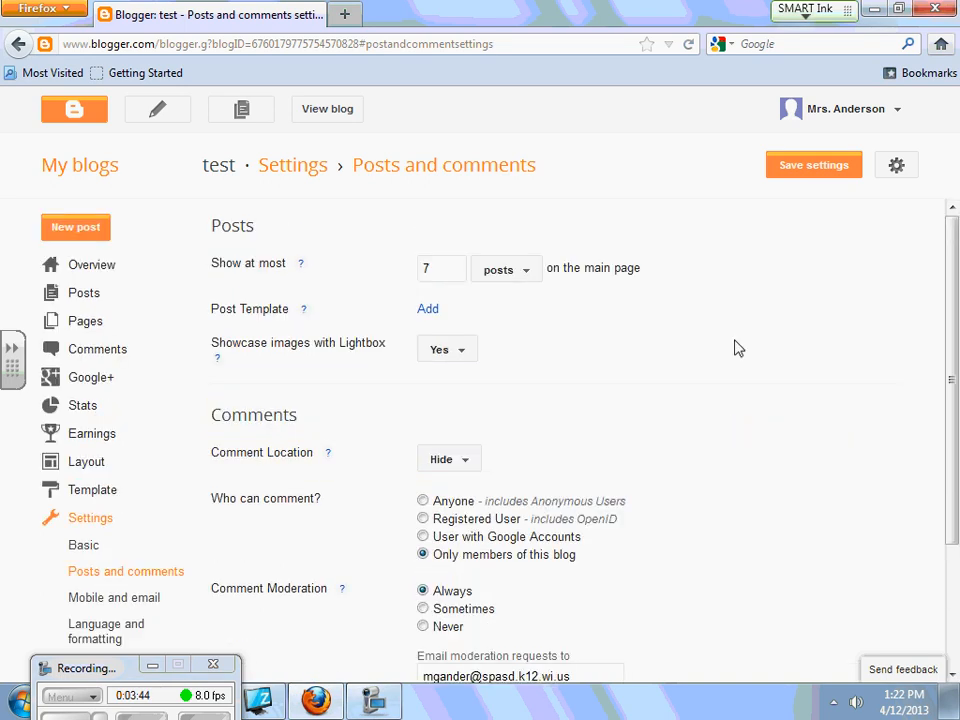
- Save the comment settings, then create a new post titled 'test' and save it as a draft
{"action": "left_click", "coordinate": [817, 176]}
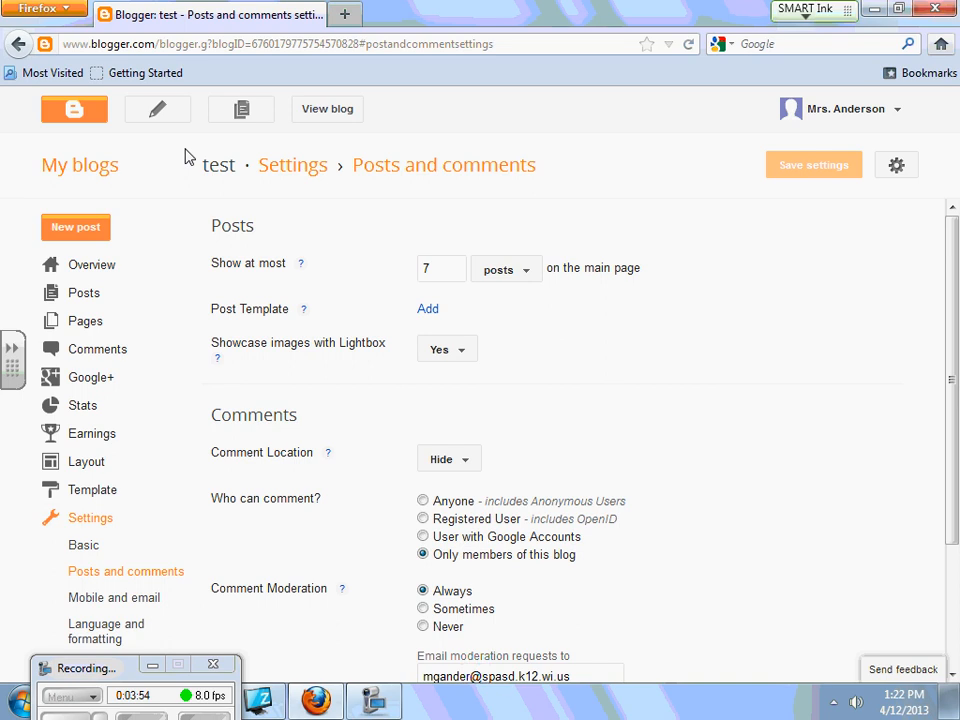
{"action": "left_click", "coordinate": [80, 230]}
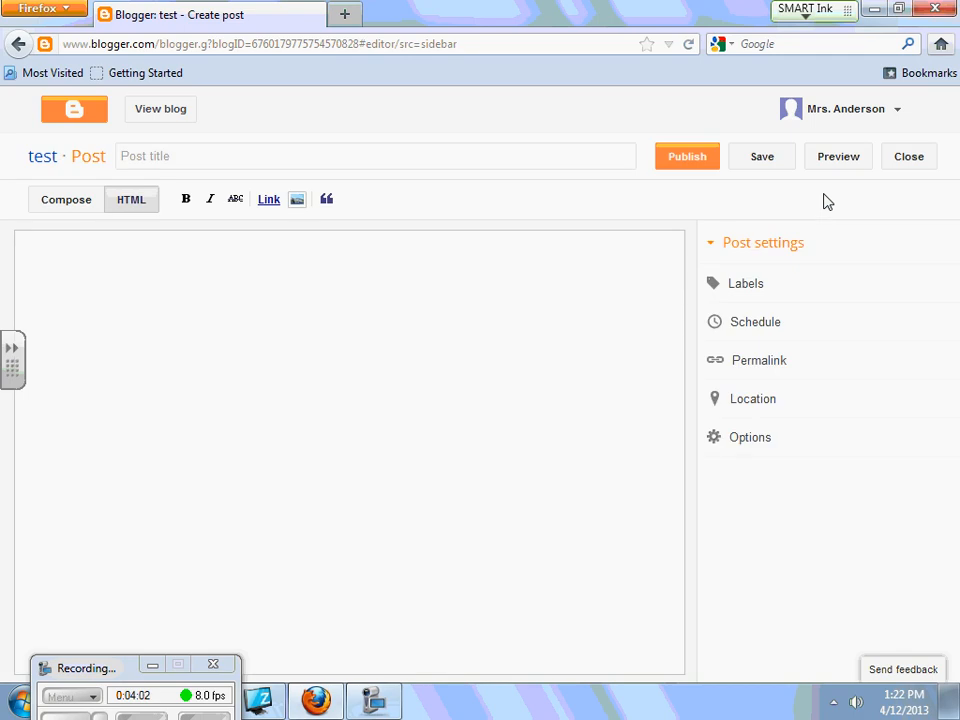
{"action": "left_click", "coordinate": [182, 163]}
{"action": "type", "text": "test"}
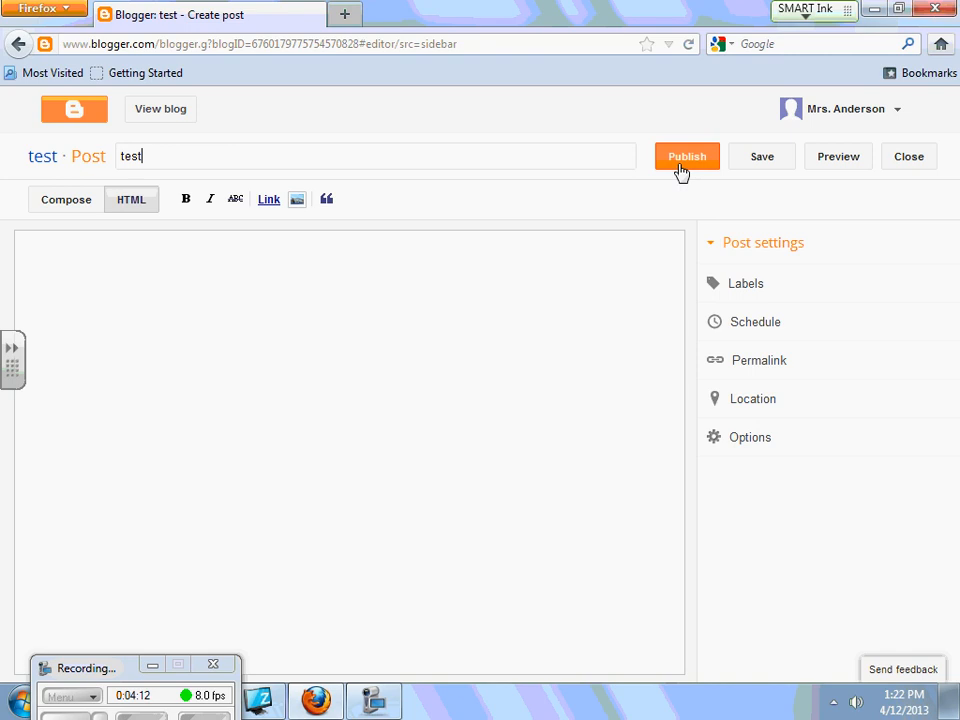
{"action": "left_click", "coordinate": [752, 170]}
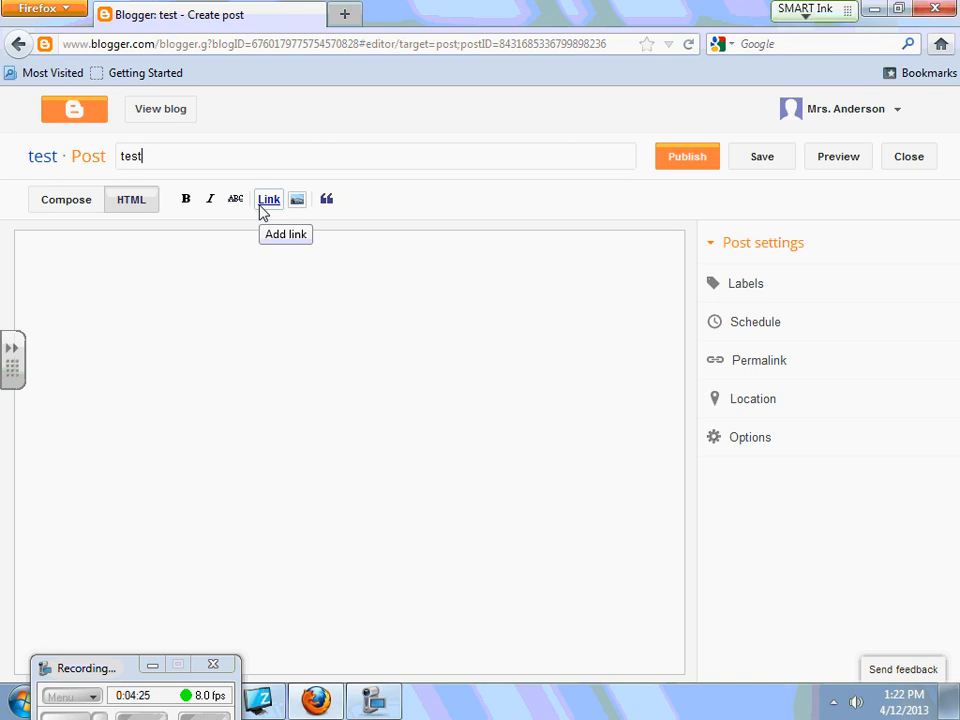
- Switch to Compose view, try sample text and the Normal format menu, then delete the text
{"action": "left_click", "coordinate": [64, 205]}
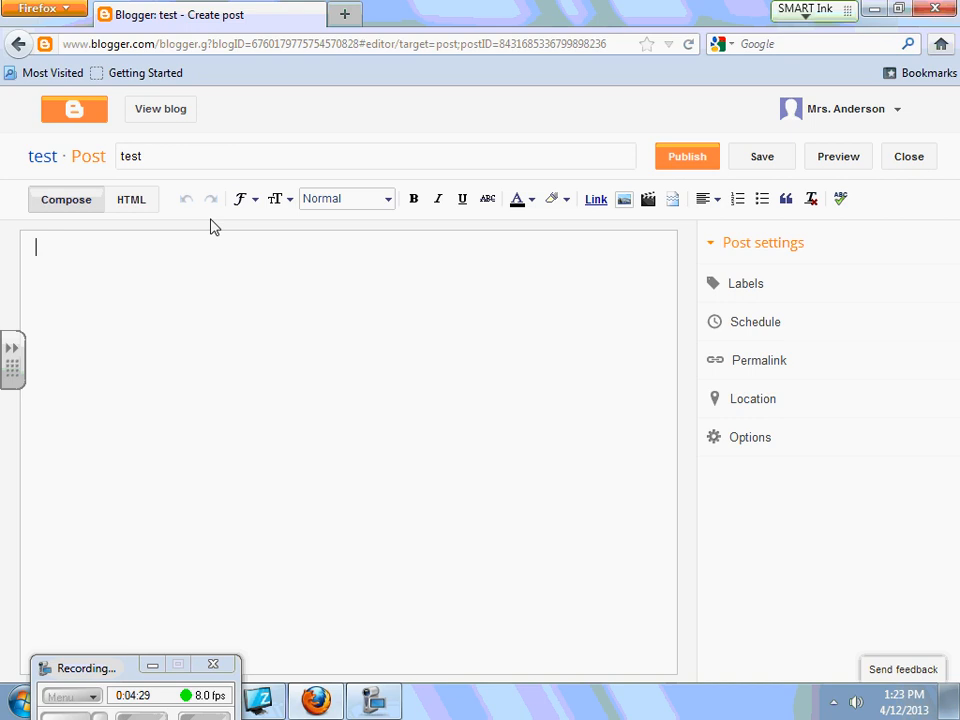
{"action": "type", "text": "hkhdfahkfhkhsd"}
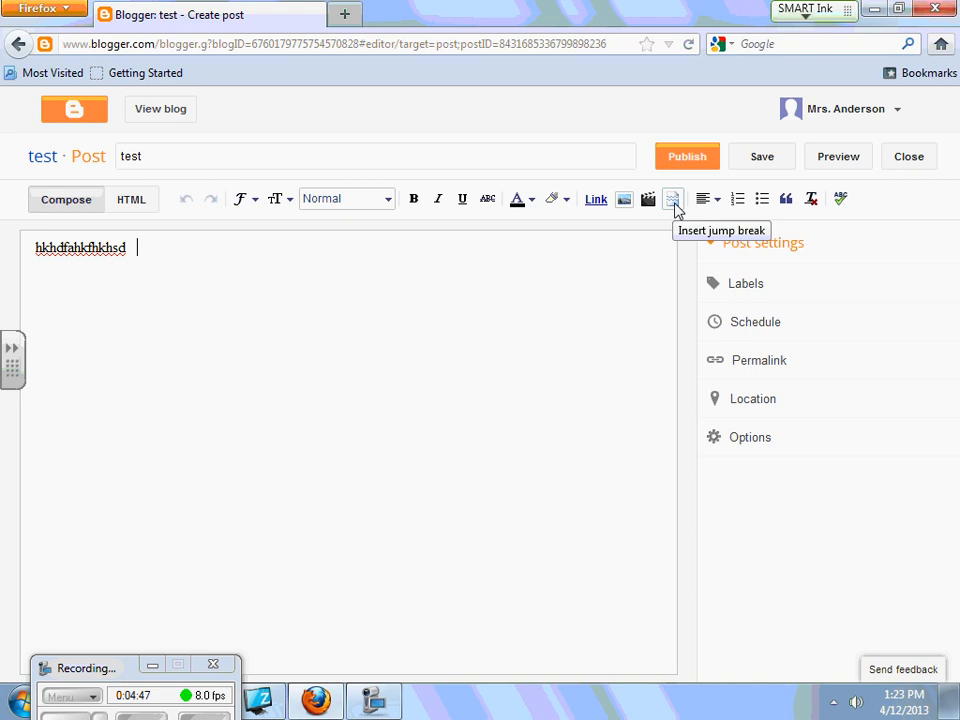
{"action": "left_click", "coordinate": [369, 199]}
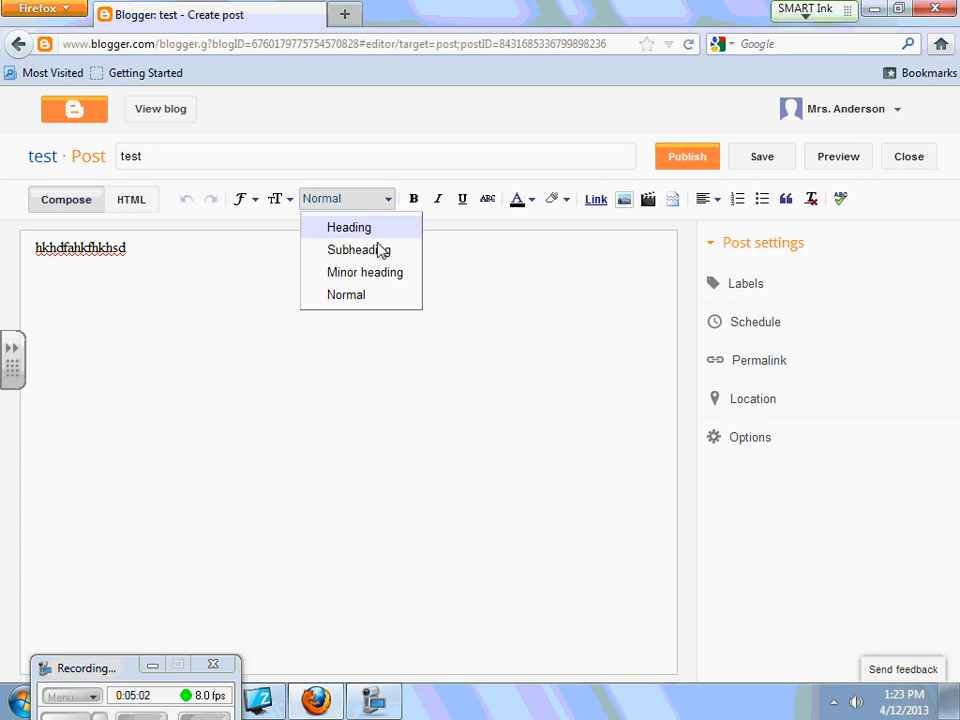
{"action": "left_click", "coordinate": [369, 195]}
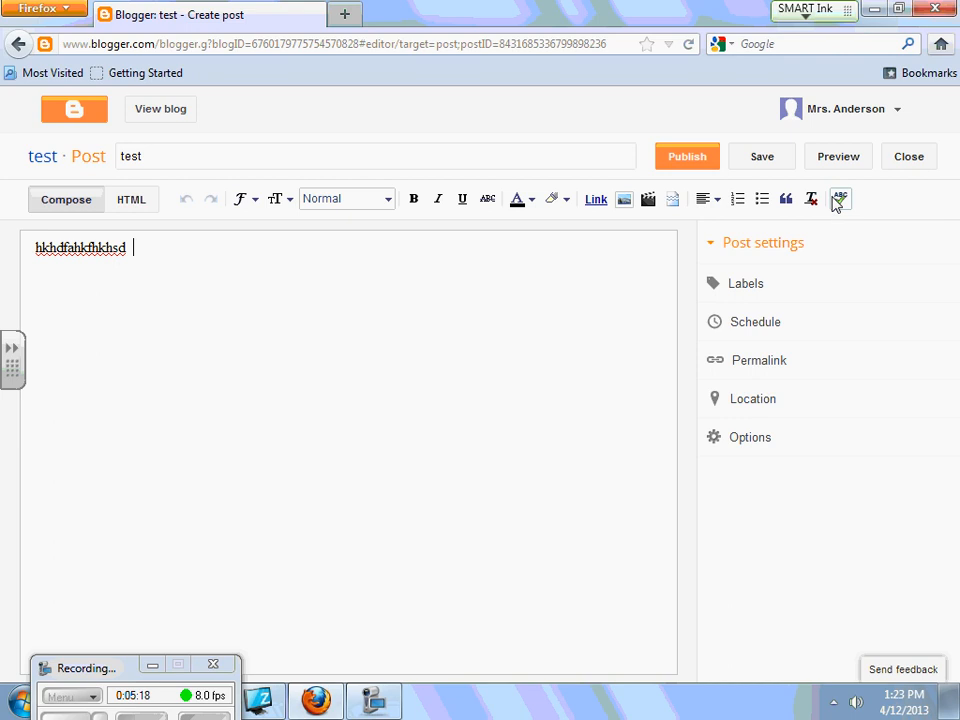
{"action": "key", "text": "BackSpace"}
{"action": "key", "text": "BackSpace"}
{"action": "key", "text": "BackSpace"}
{"action": "key", "text": "BackSpace"}
{"action": "key", "text": "BackSpace"}
{"action": "key", "text": "BackSpace"}
{"action": "key", "text": "BackSpace"}
{"action": "key", "text": "BackSpace"}
{"action": "key", "text": "BackSpace"}
{"action": "key", "text": "BackSpace"}
{"action": "key", "text": "BackSpace"}
{"action": "key", "text": "BackSpace"}
{"action": "key", "text": "BackSpace"}
{"action": "key", "text": "BackSpace"}
{"action": "key", "text": "BackSpace"}
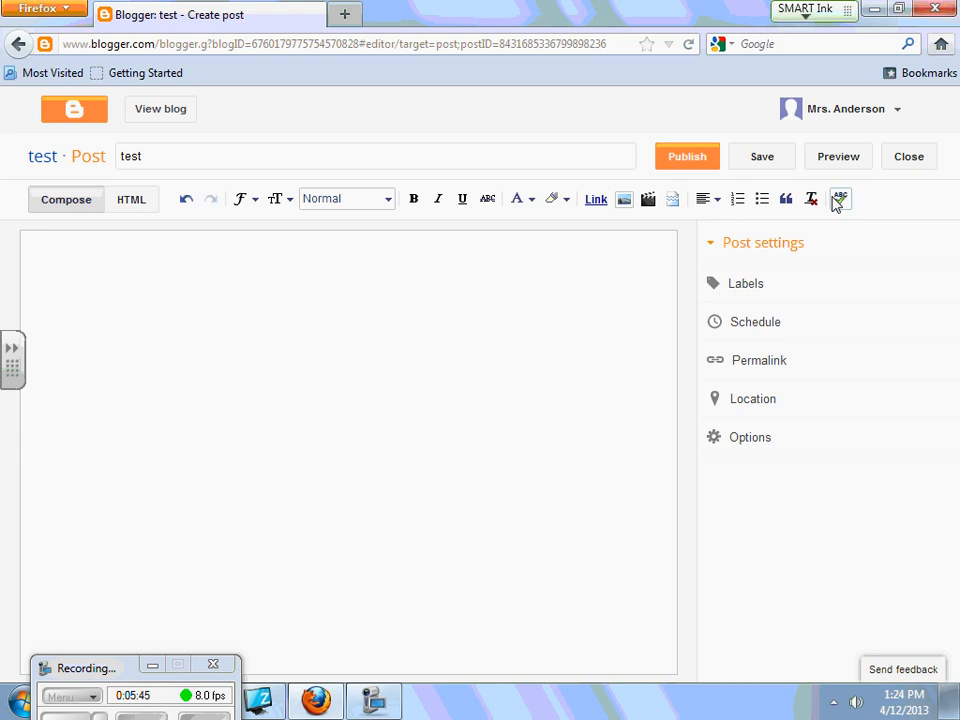
- Write 'Headers' in the post body and view it as HTML markup with line breaks after it
{"action": "type", "text": "Headers"}
{"action": "key", "text": "Return"}
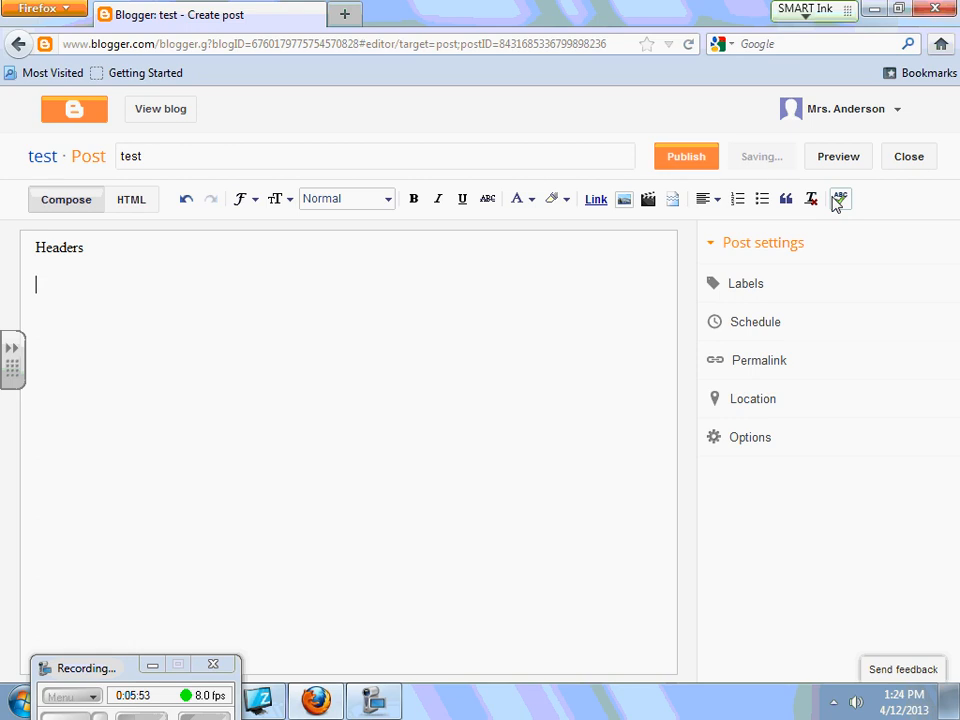
{"action": "left_click", "coordinate": [130, 204]}
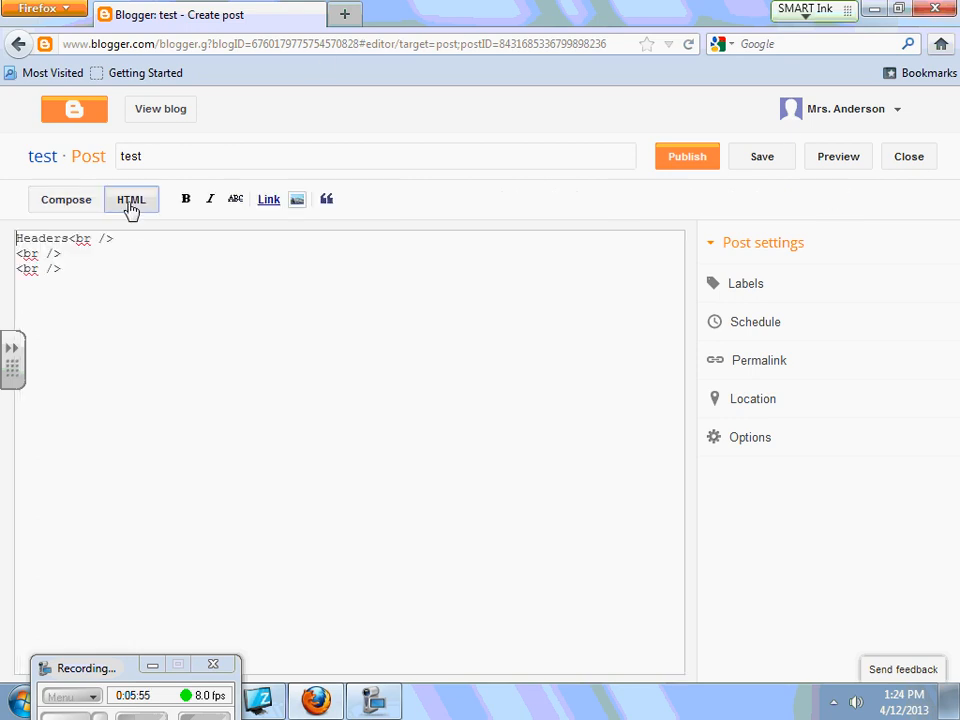
{"action": "left_click", "coordinate": [101, 270]}
{"action": "key", "text": "Return"}
{"action": "key", "text": "Return"}
{"action": "key", "text": "BackSpace"}
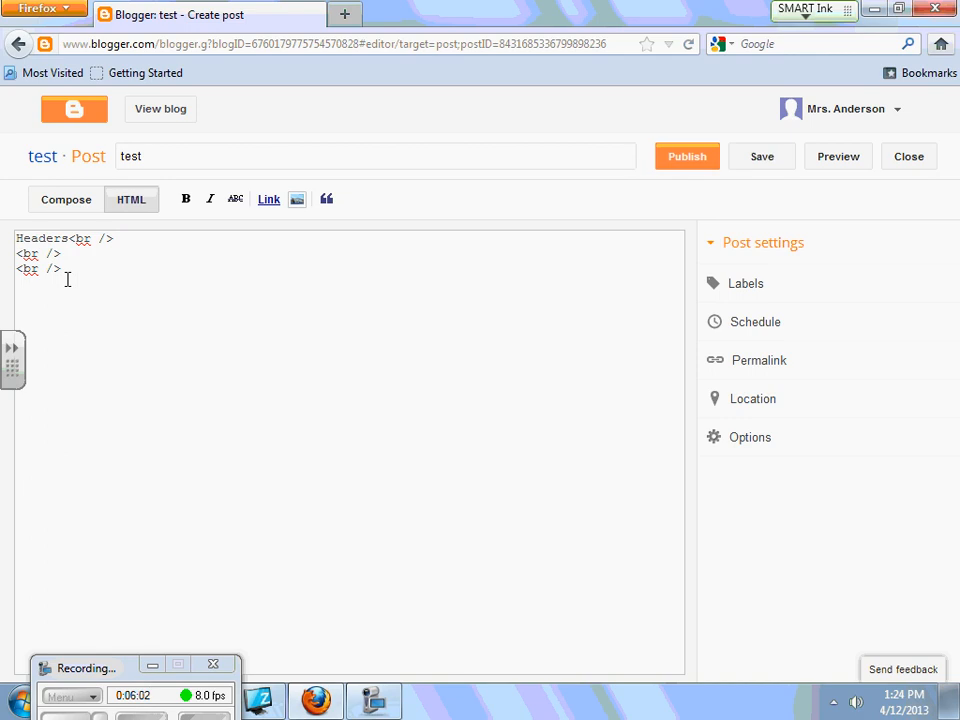